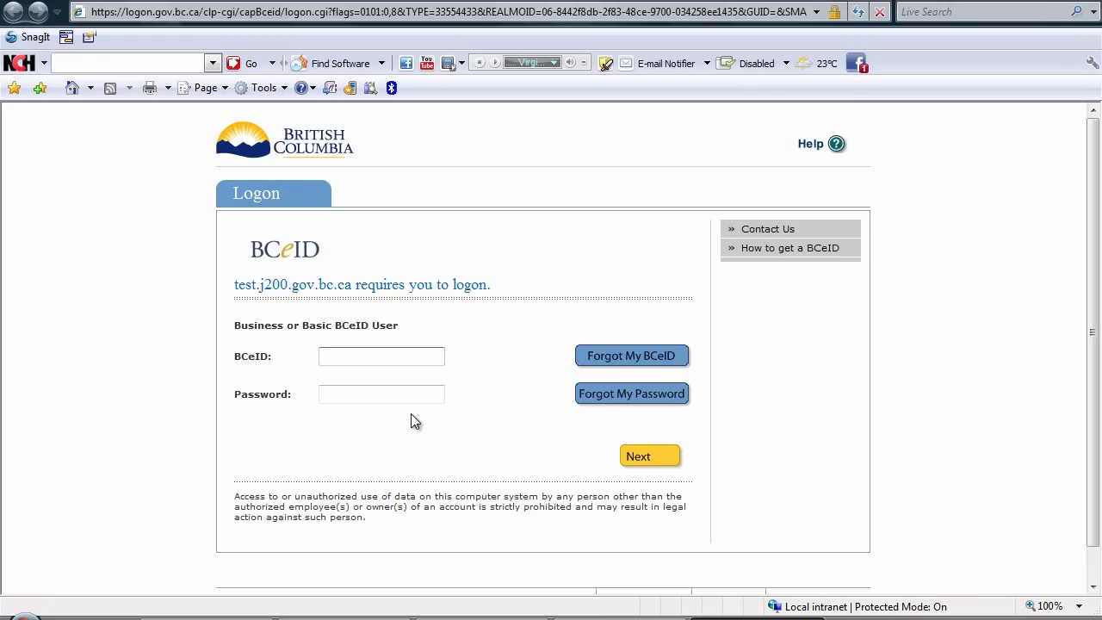
# Open 'How to get a BCeID' and maximize the new registration window.
pyautogui.click(790, 255)
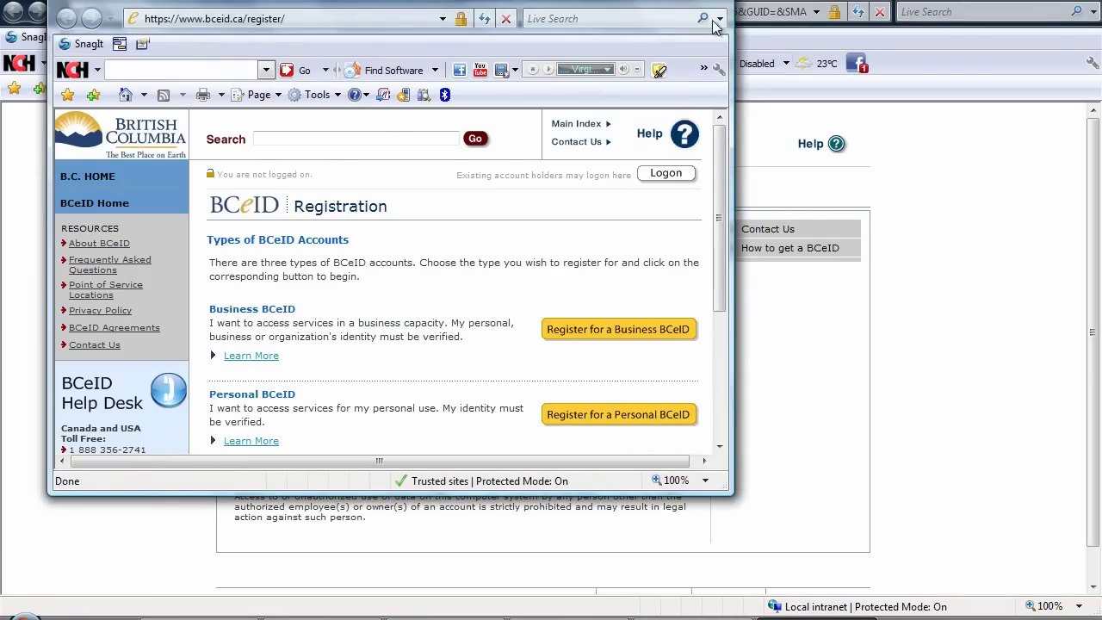
pyautogui.doubleClick(688, 3)
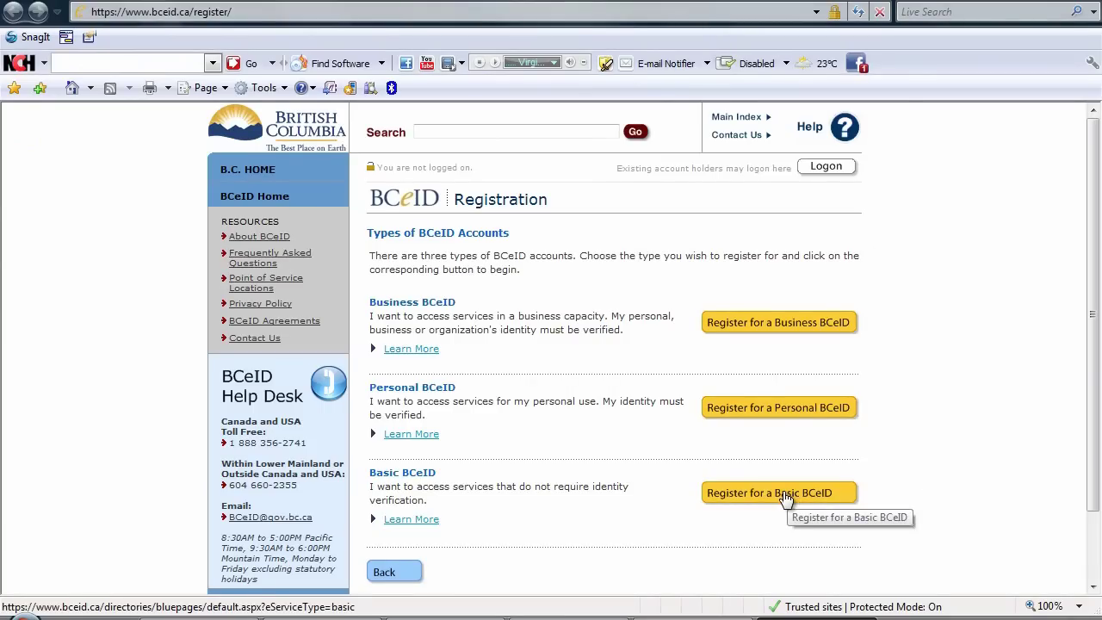
# Choose Basic BCeID registration and open the Virtual FrontCounter BC (vFCBC) service details.
pyautogui.click(785, 496)
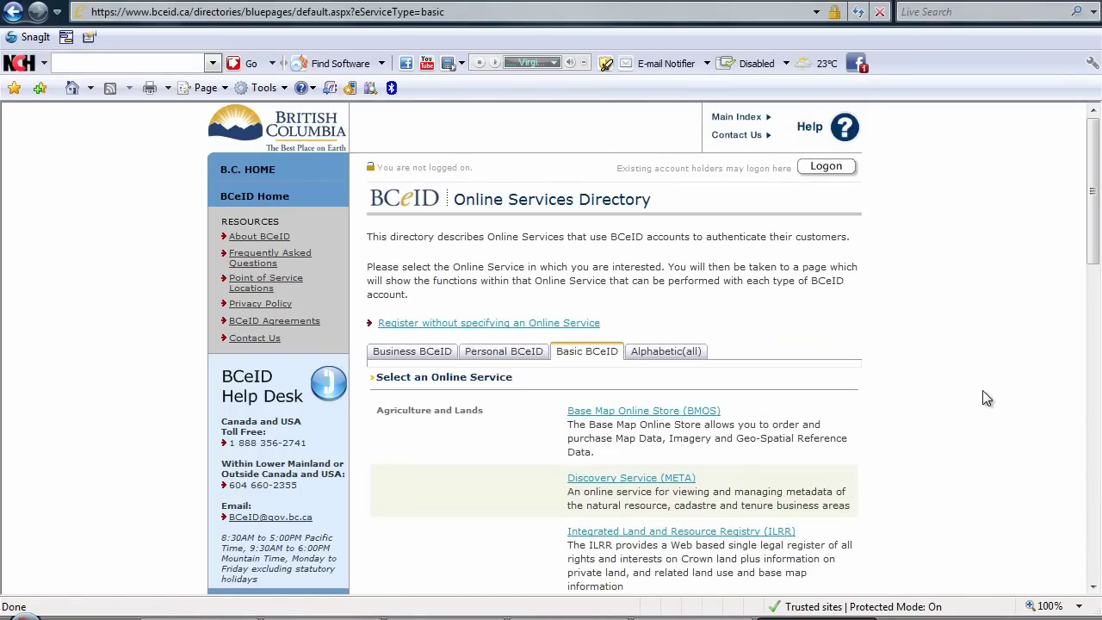
pyautogui.scroll(-3, 986, 399)
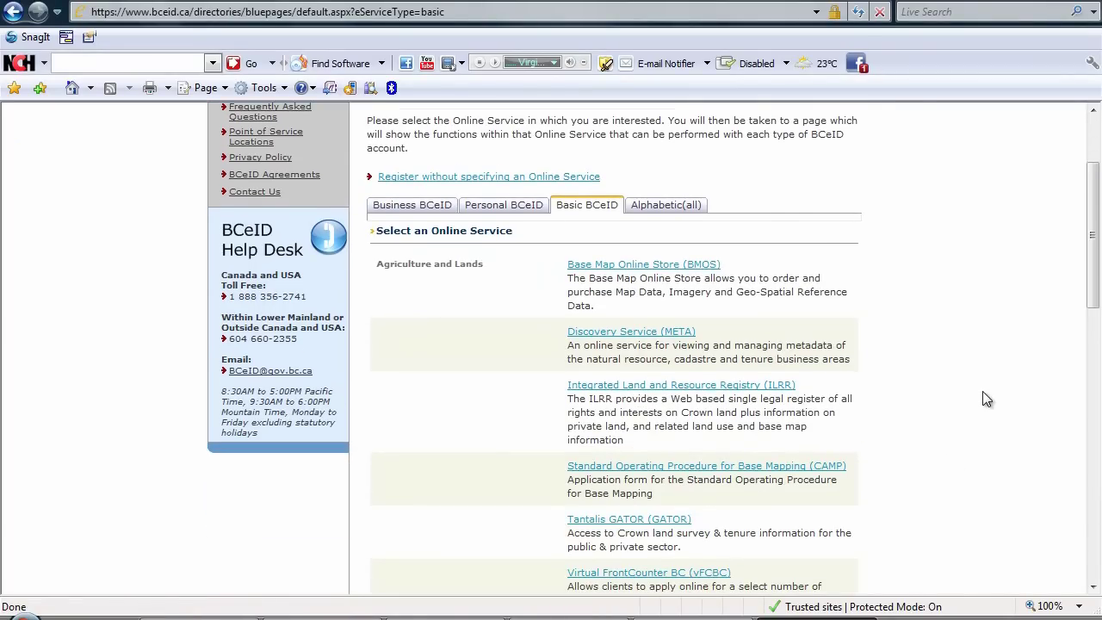
pyautogui.scroll(-3, 987, 398)
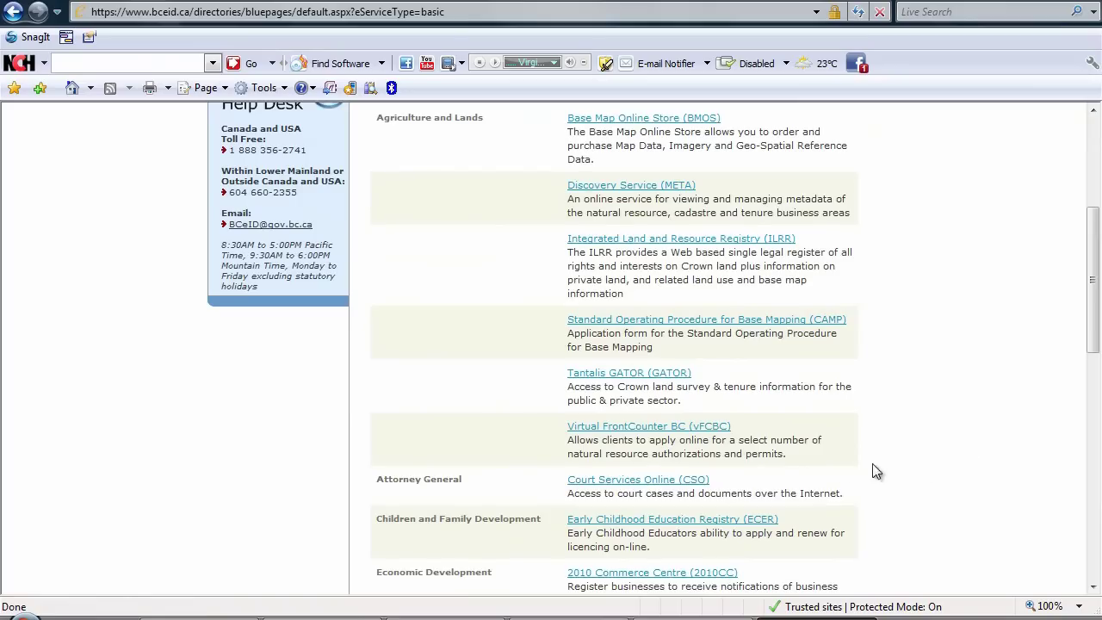
pyautogui.click(657, 435)
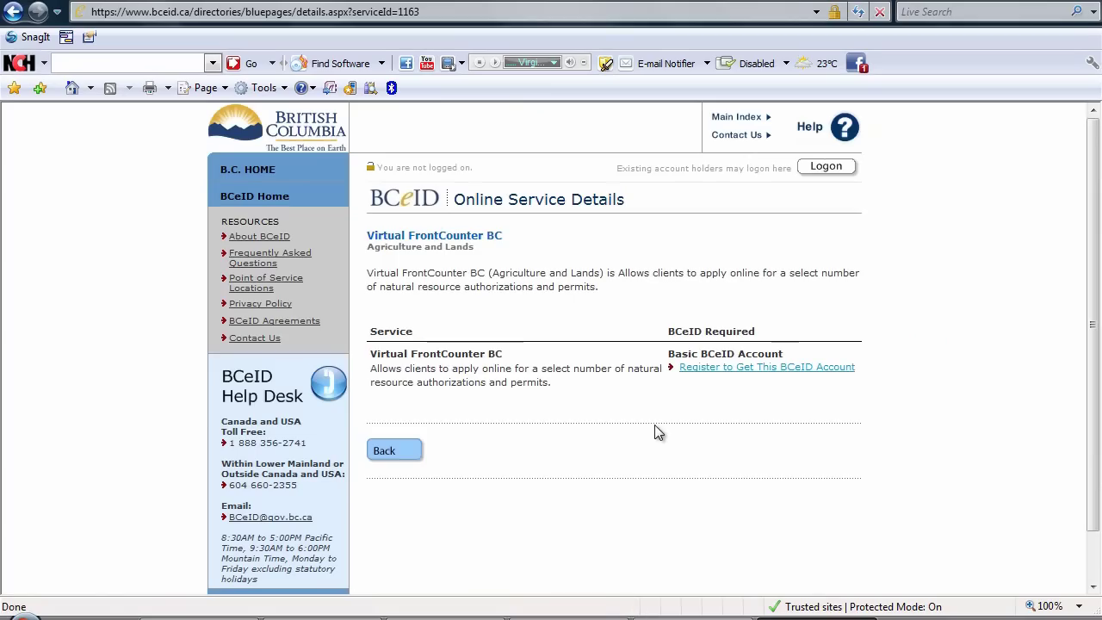
# Start the Basic BCeID account registration and enter the chosen user ID.
pyautogui.click(782, 370)
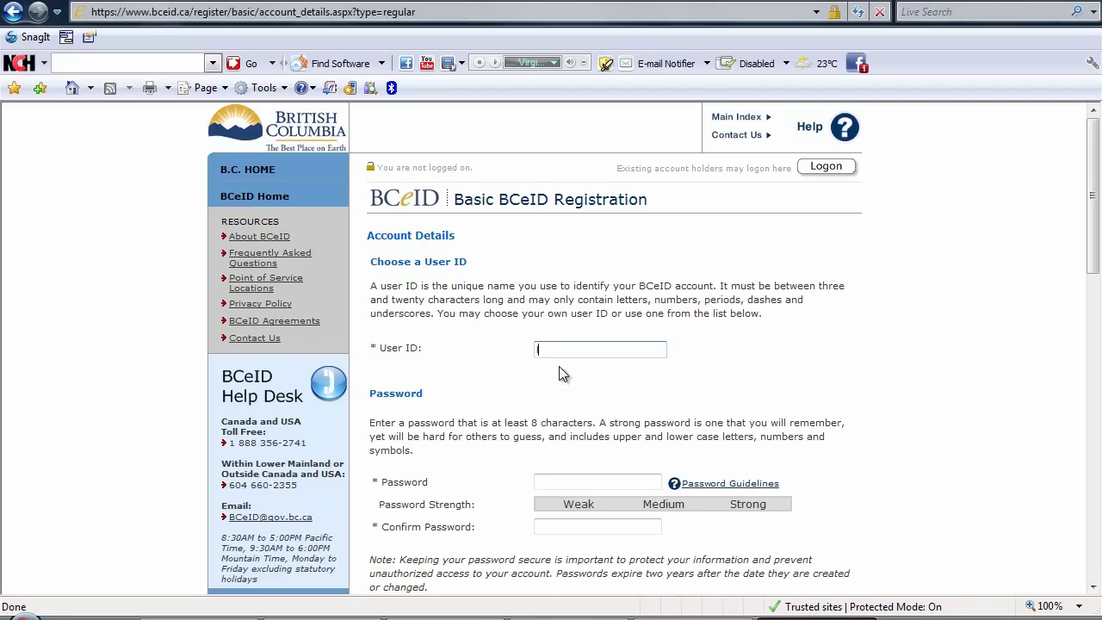
pyautogui.scroll(-2, 840, 462)
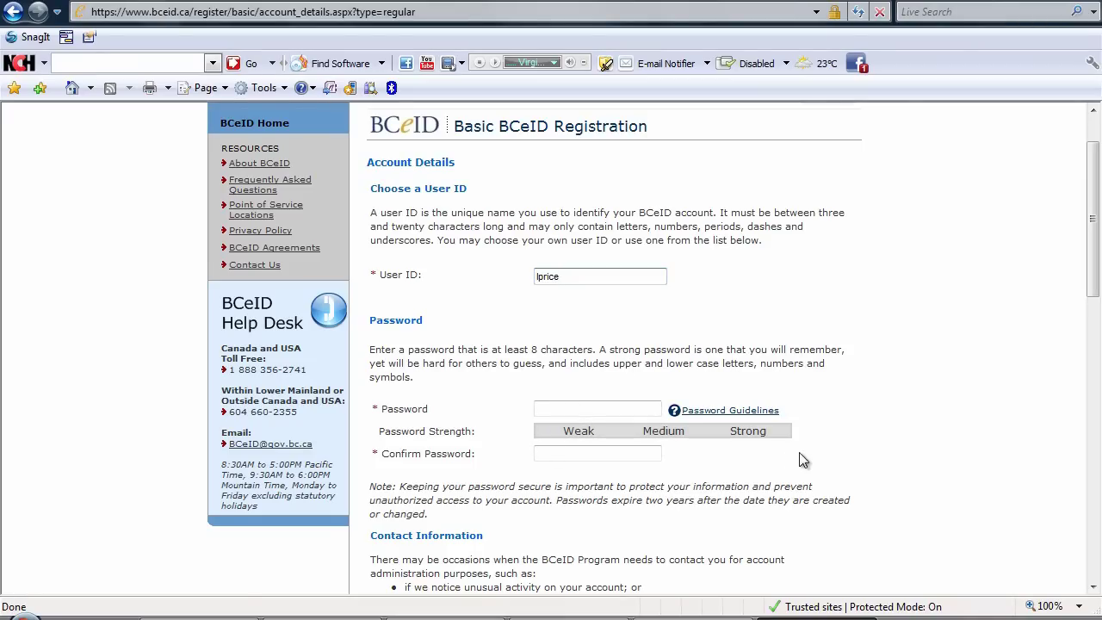
# Enter the account password in both Password and Confirm Password fields.
pyautogui.click(564, 407)
pyautogui.write('•••••')
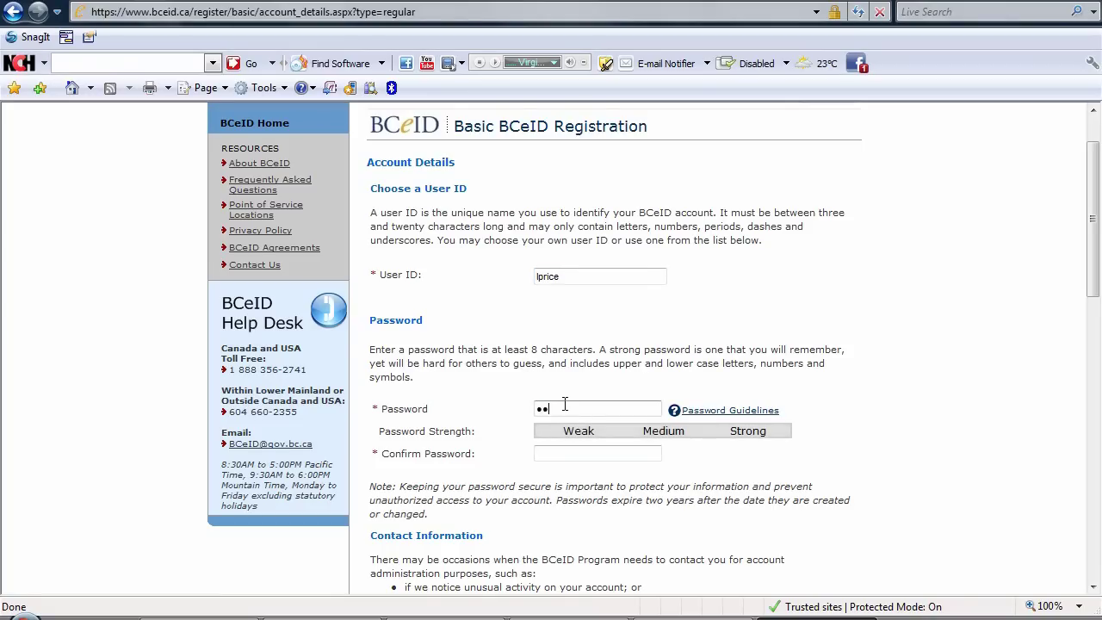
pyautogui.write('•••••')
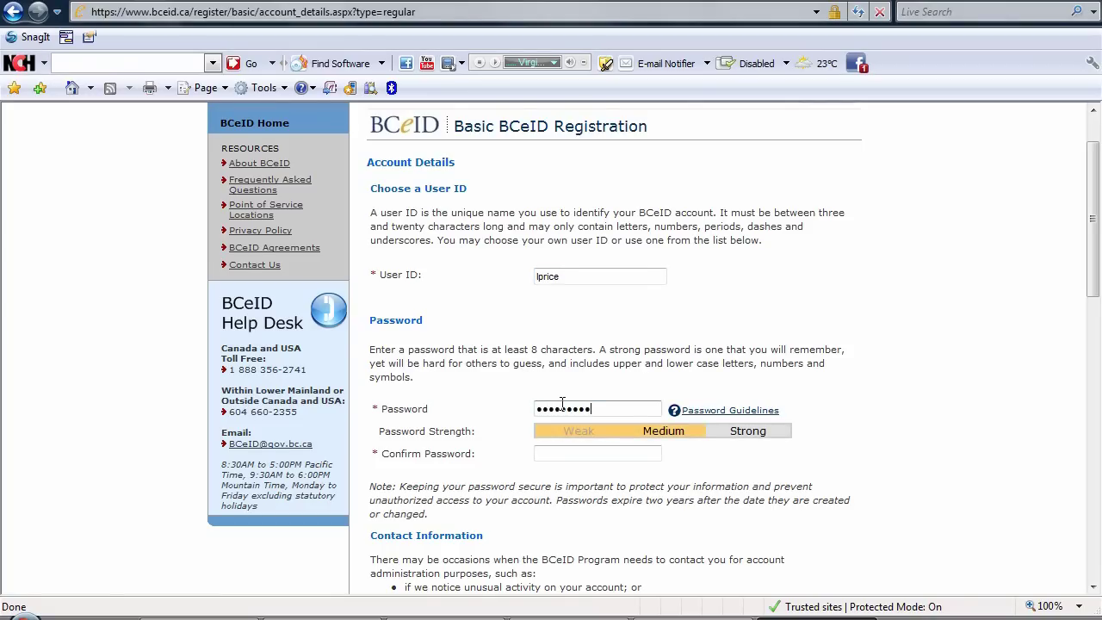
pyautogui.click(561, 452)
pyautogui.write('••••••••••')
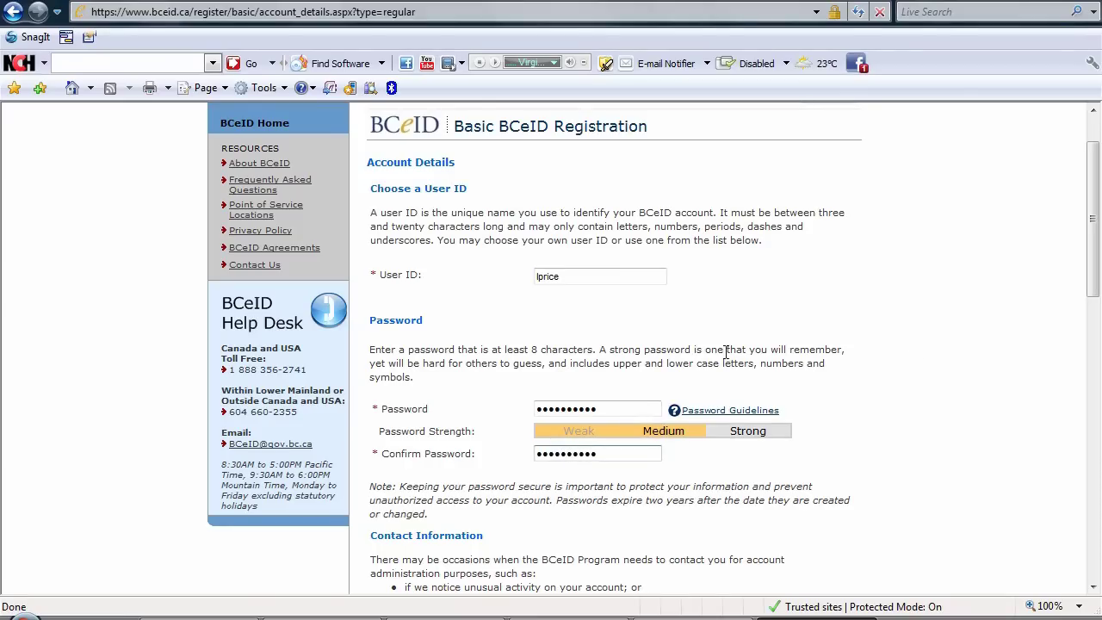
# Fill in the Known As display name, the contact e-mail address and the contact phone number.
pyautogui.scroll(-3, 973, 374)
pyautogui.scroll(-2, 972, 373)
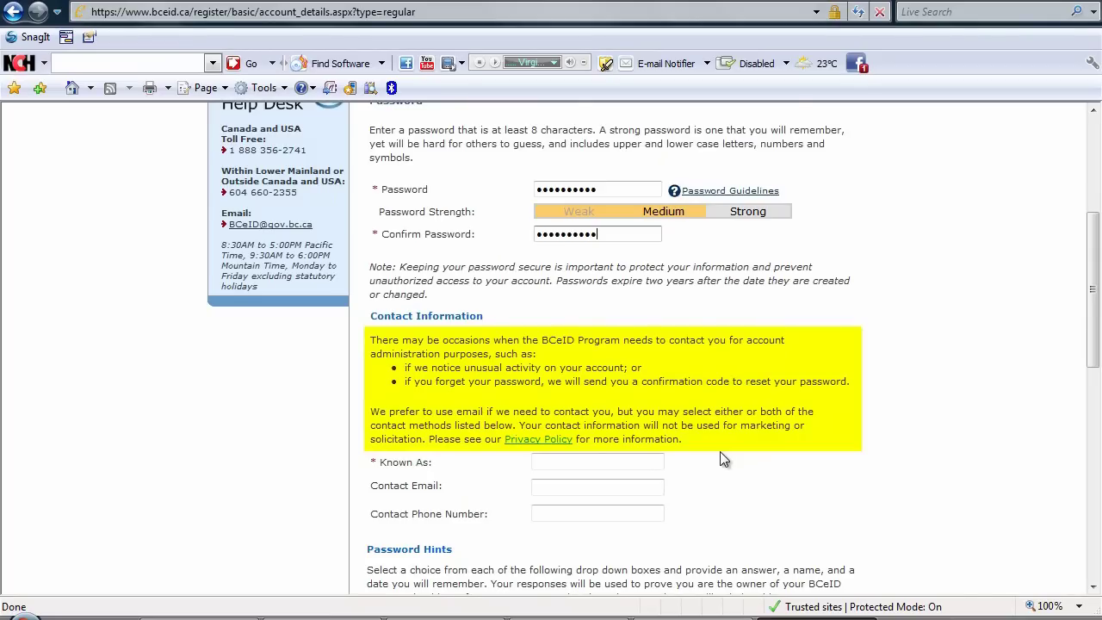
pyautogui.click(597, 462)
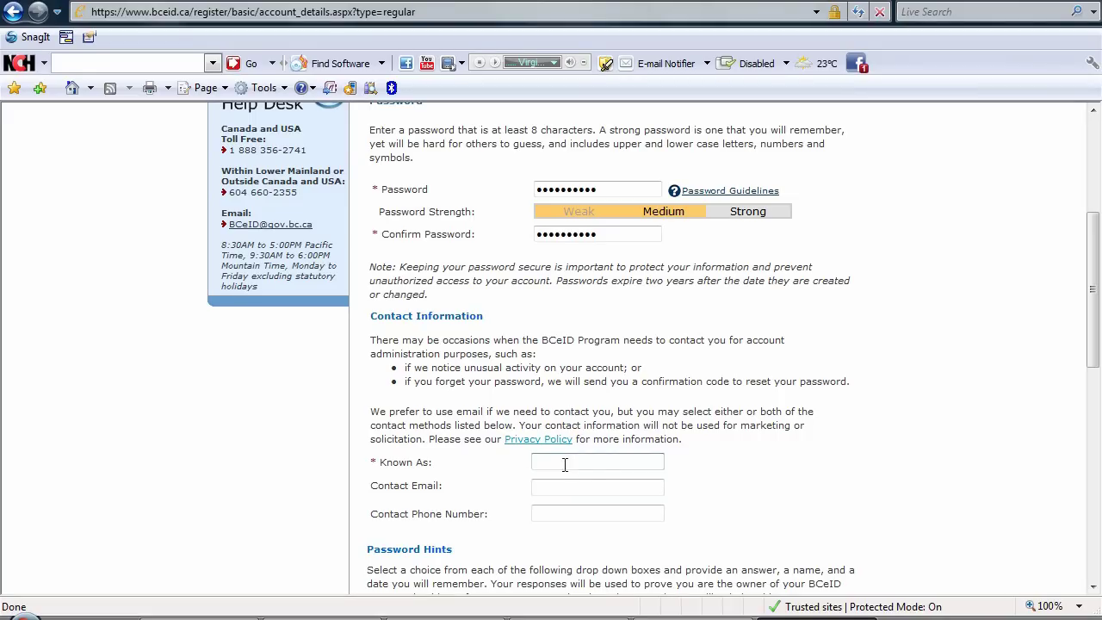
pyautogui.scroll(5, 541, 168)
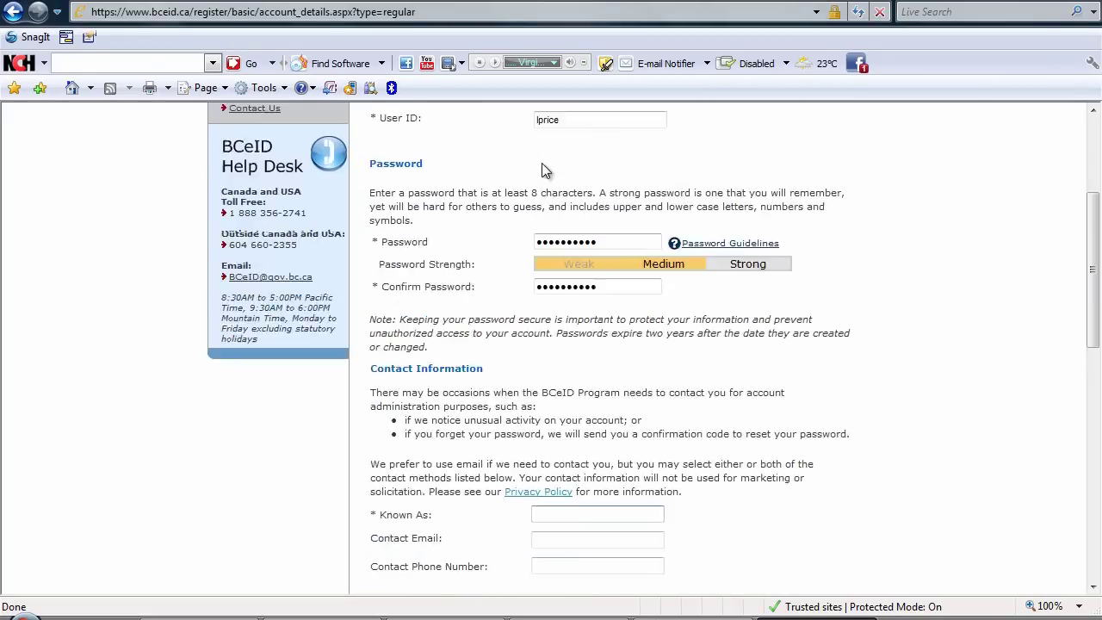
pyautogui.scroll(-6, 606, 289)
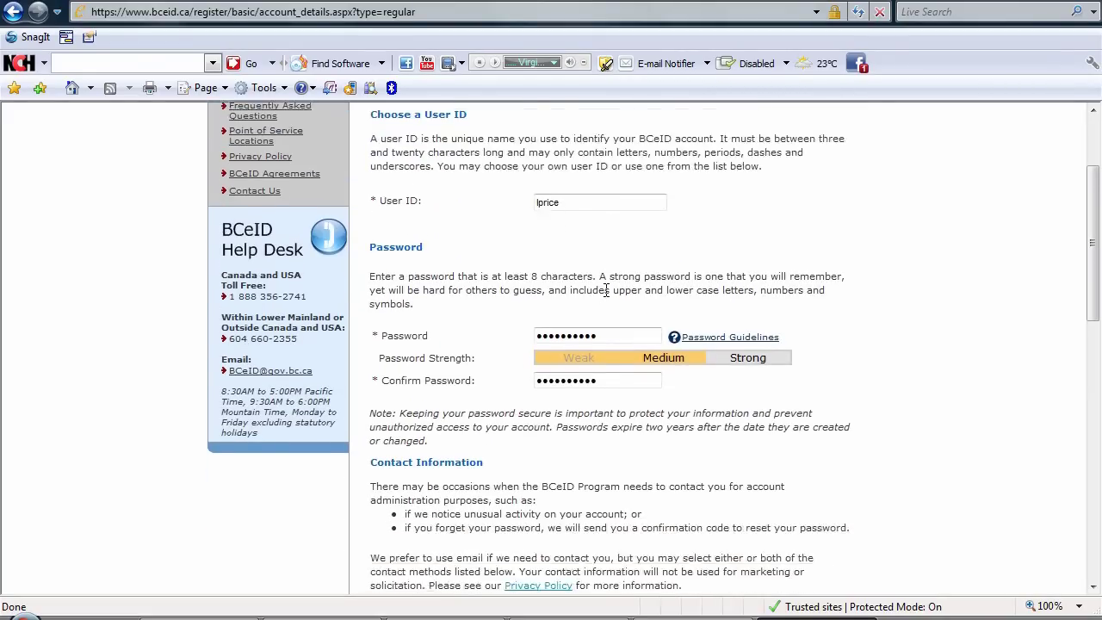
pyautogui.scroll(-3, 606, 289)
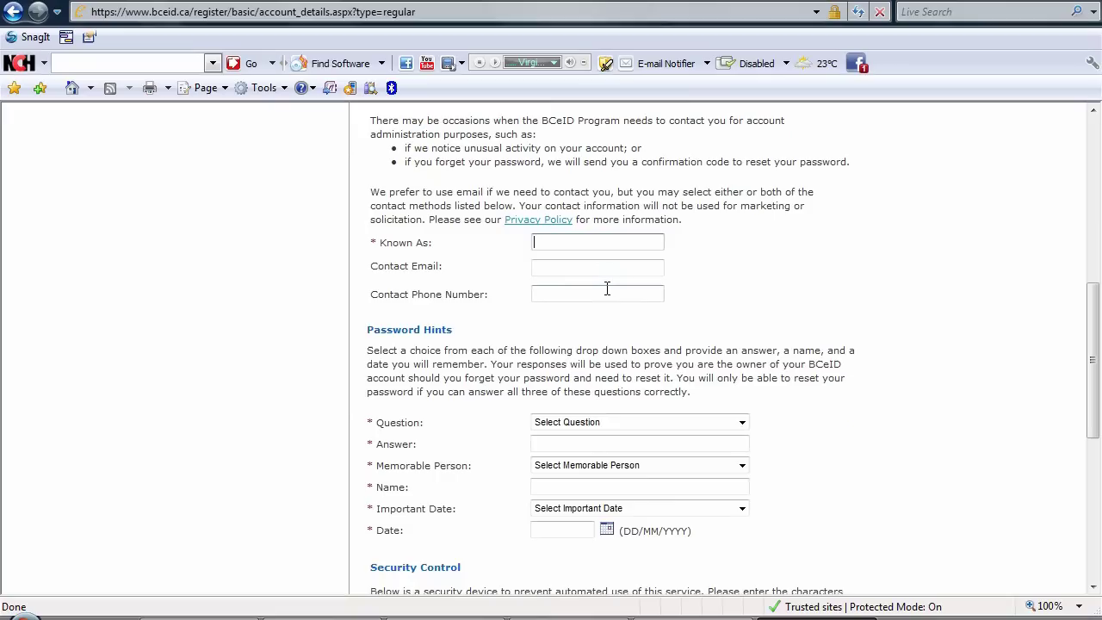
pyautogui.click(586, 268)
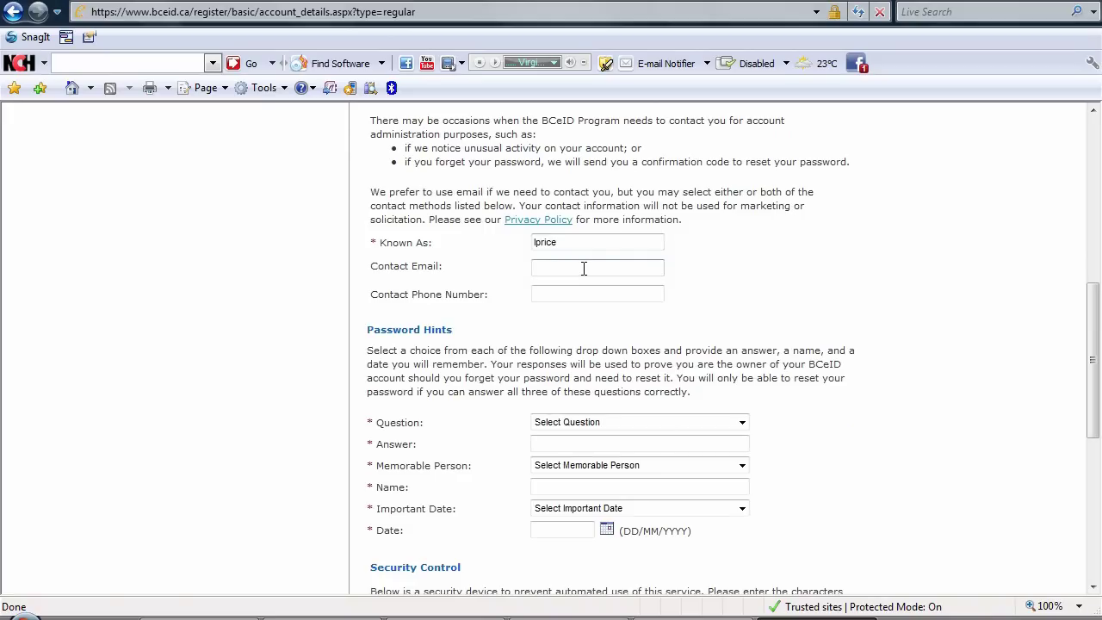
pyautogui.click(572, 292)
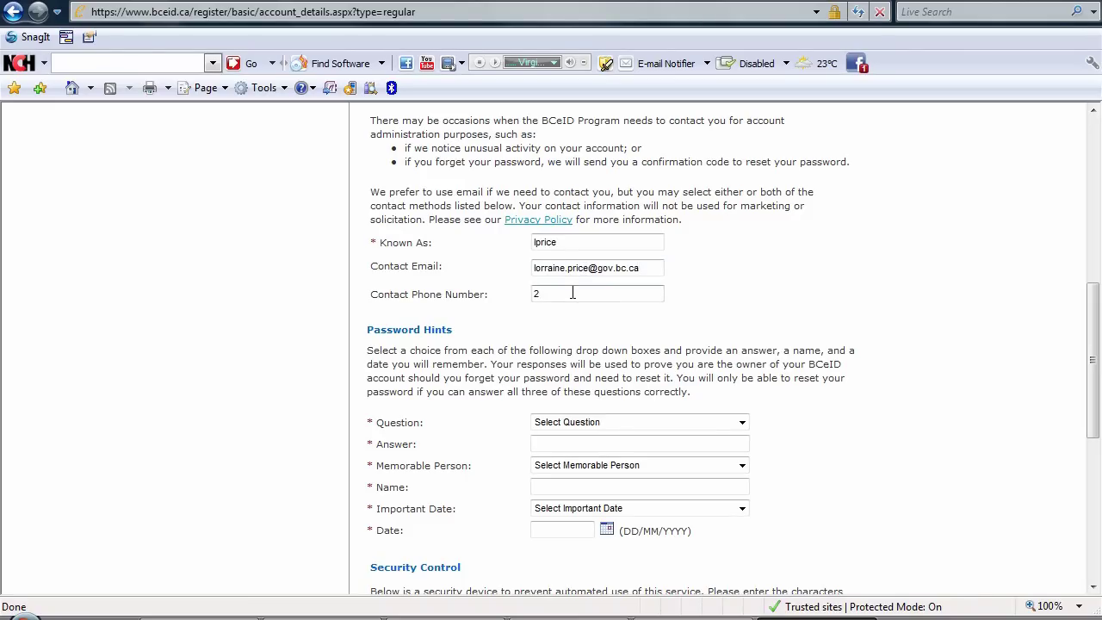
# Set the hint question 'Make of my first car?' with answer 'Ford'.
pyautogui.click(742, 422)
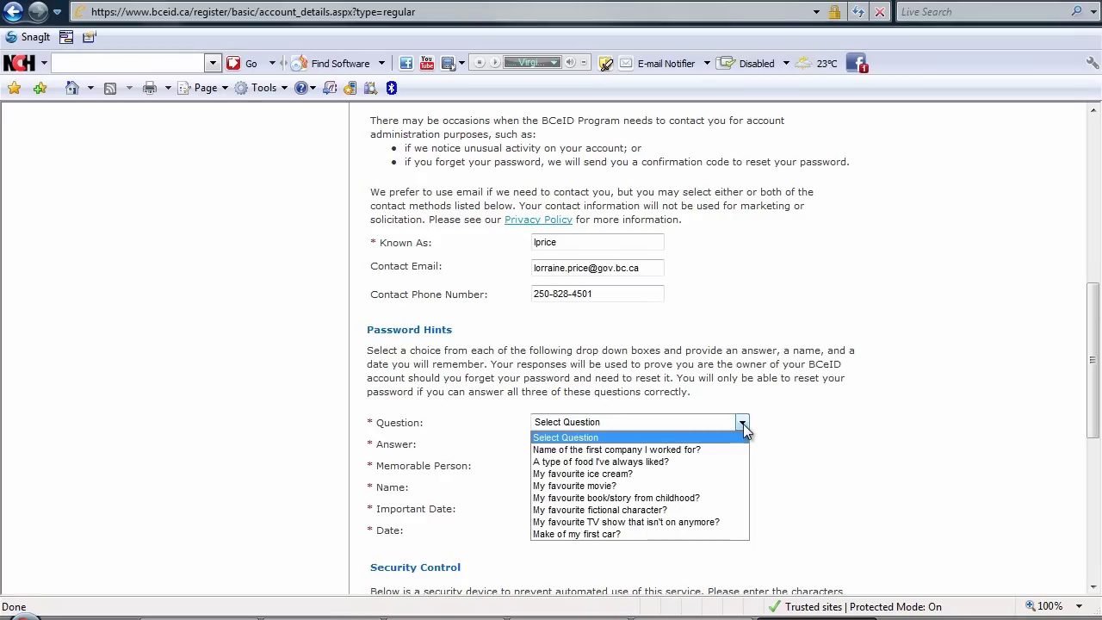
pyautogui.click(636, 533)
pyautogui.click(556, 444)
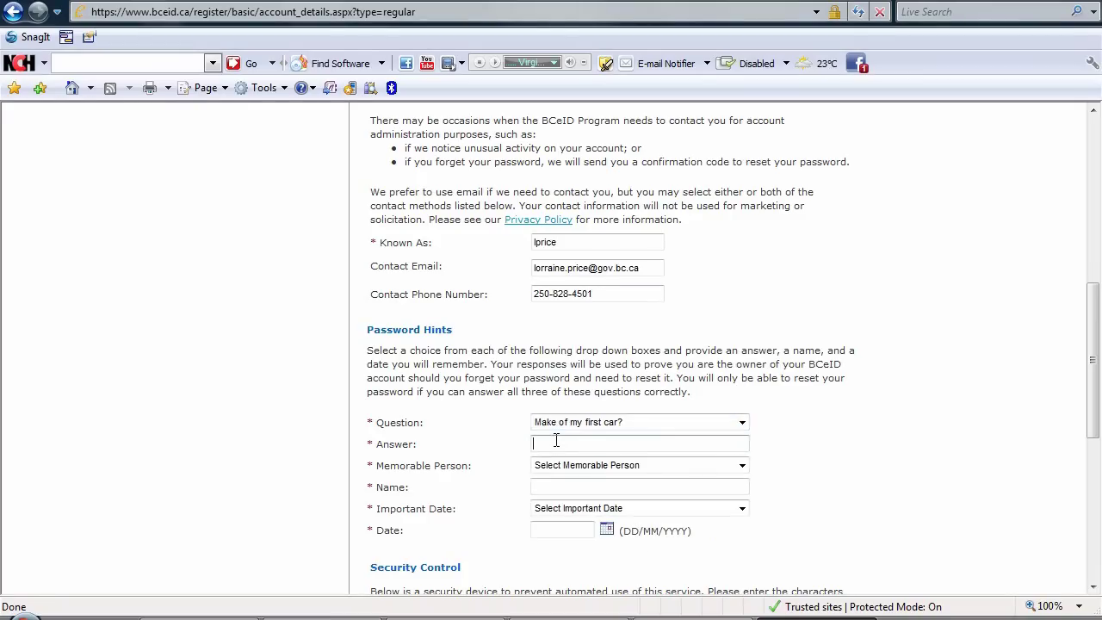
pyautogui.write('Ford')
# Choose 'A family member' as memorable person and enter the family member's name.
pyautogui.click(742, 465)
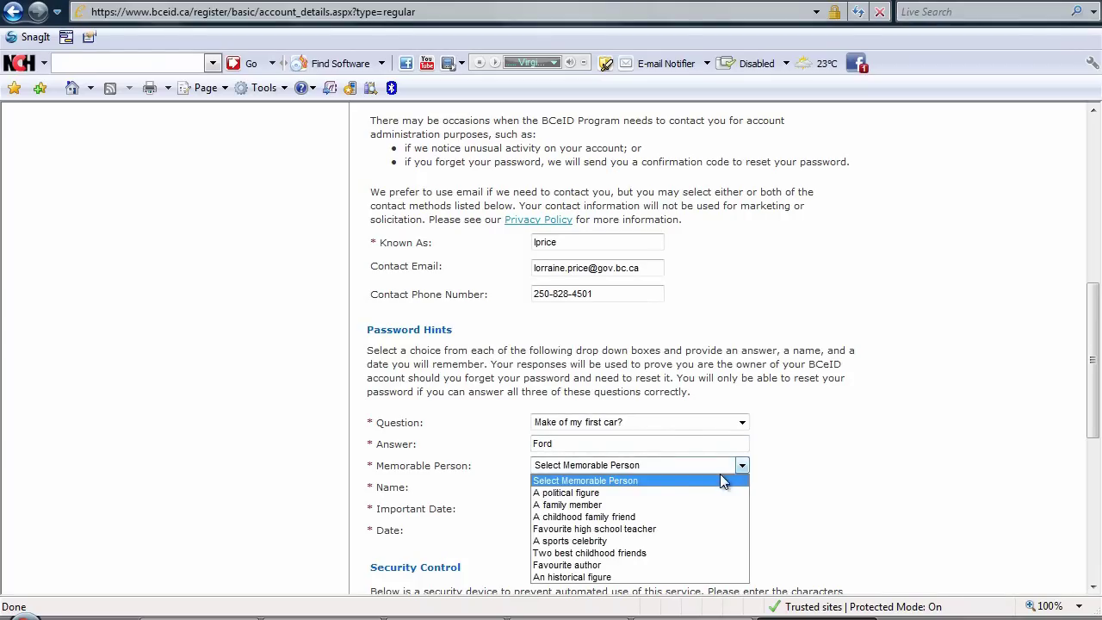
pyautogui.click(619, 505)
pyautogui.click(561, 484)
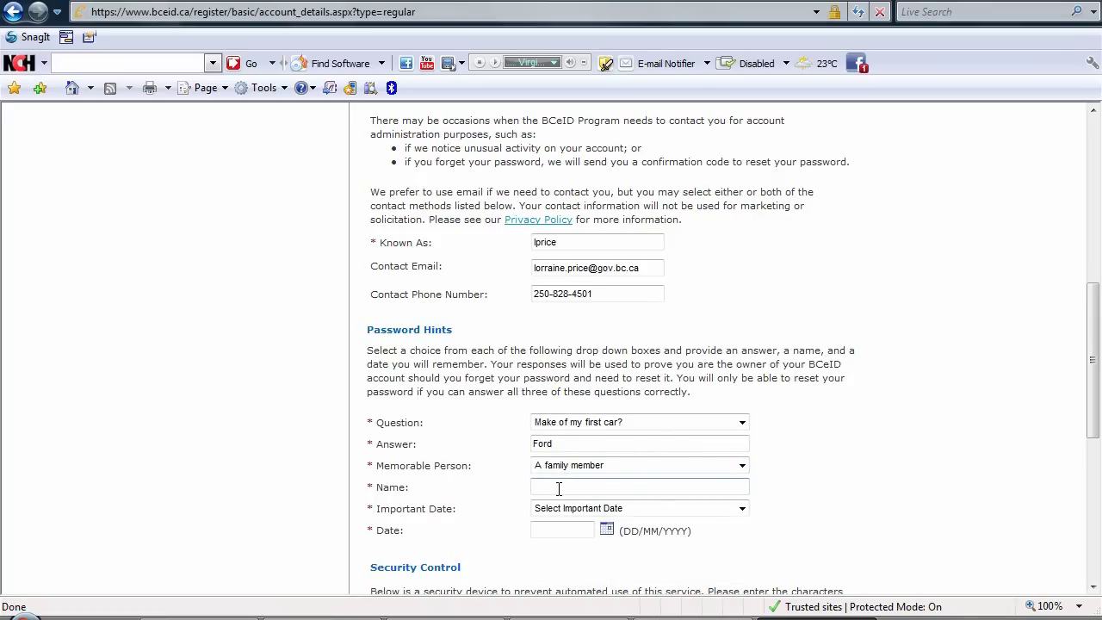
pyautogui.write('Norm')
# Set the important date to a family member's wedding date, 20/05/1978.
pyautogui.click(738, 509)
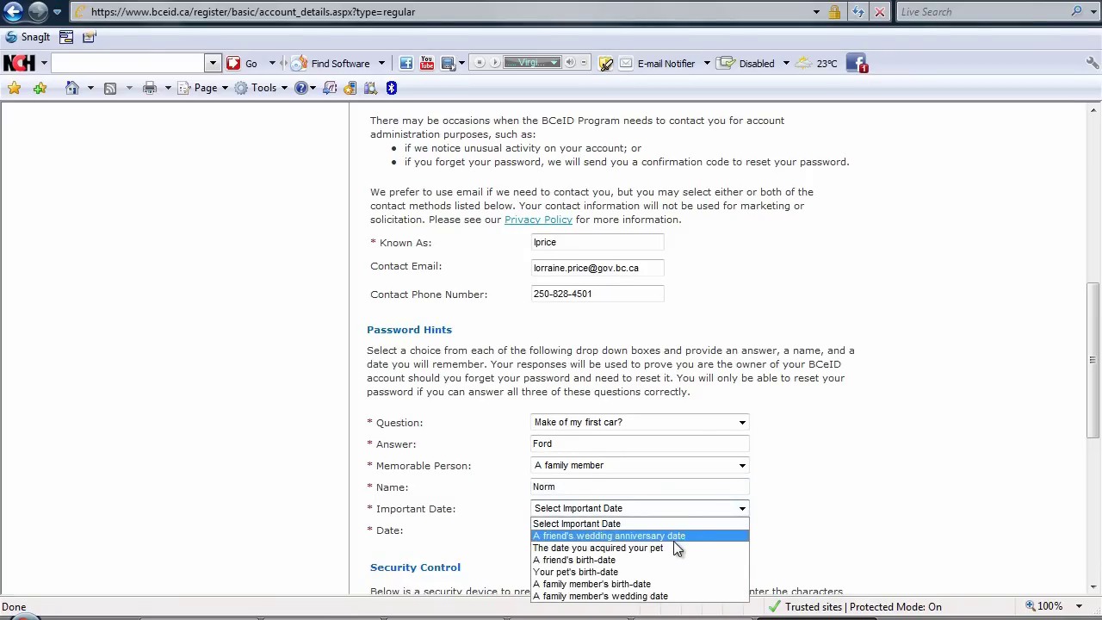
pyautogui.click(661, 595)
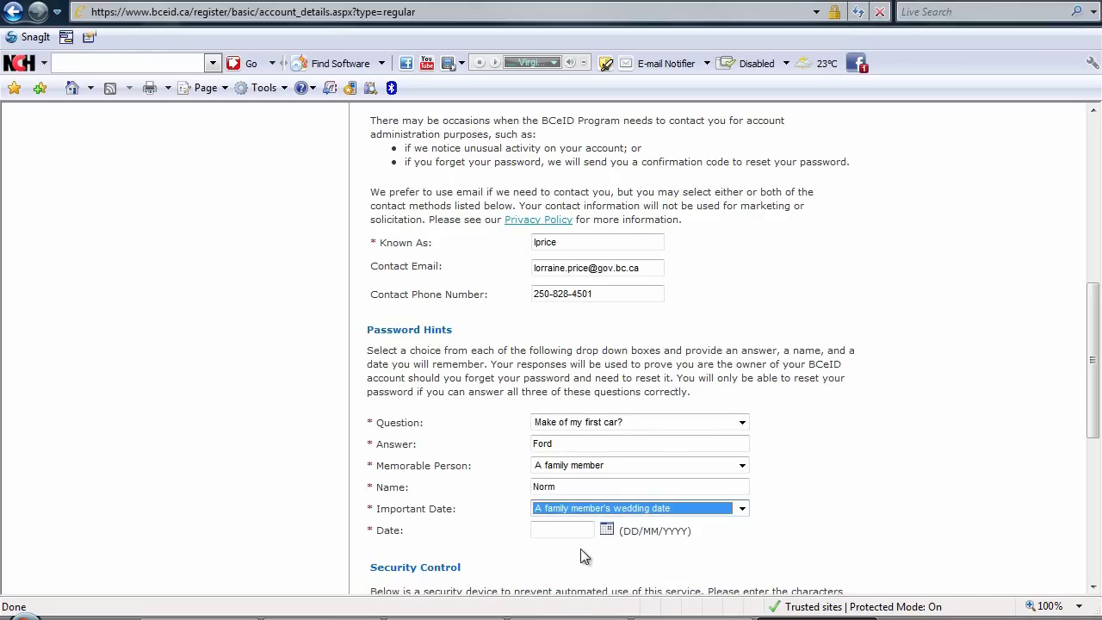
pyautogui.click(607, 530)
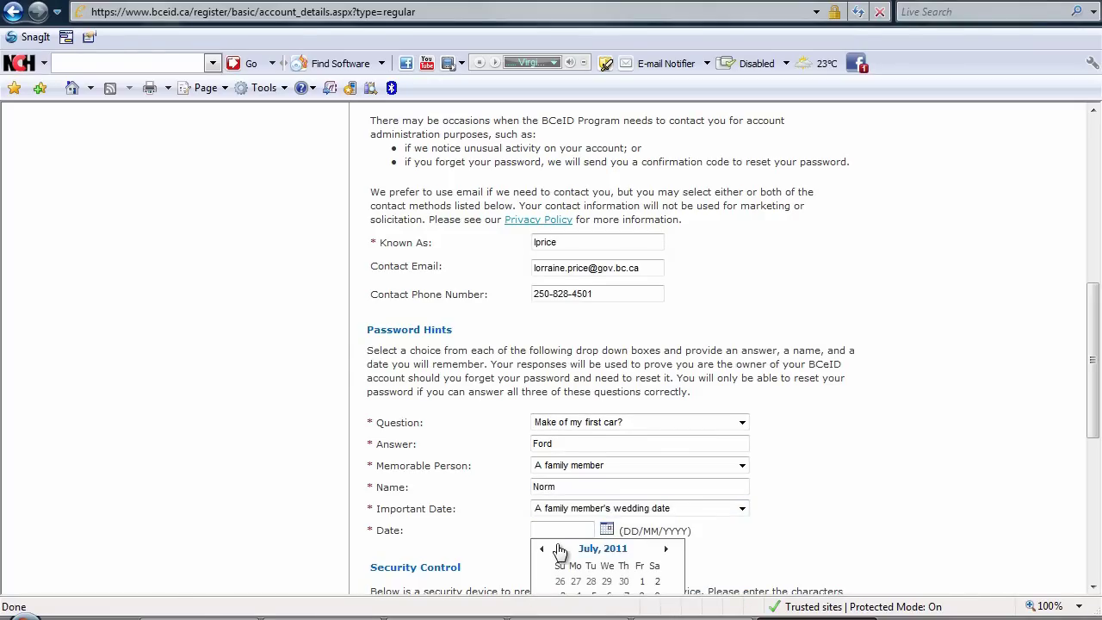
pyautogui.click(549, 530)
pyautogui.write('20/05/19')
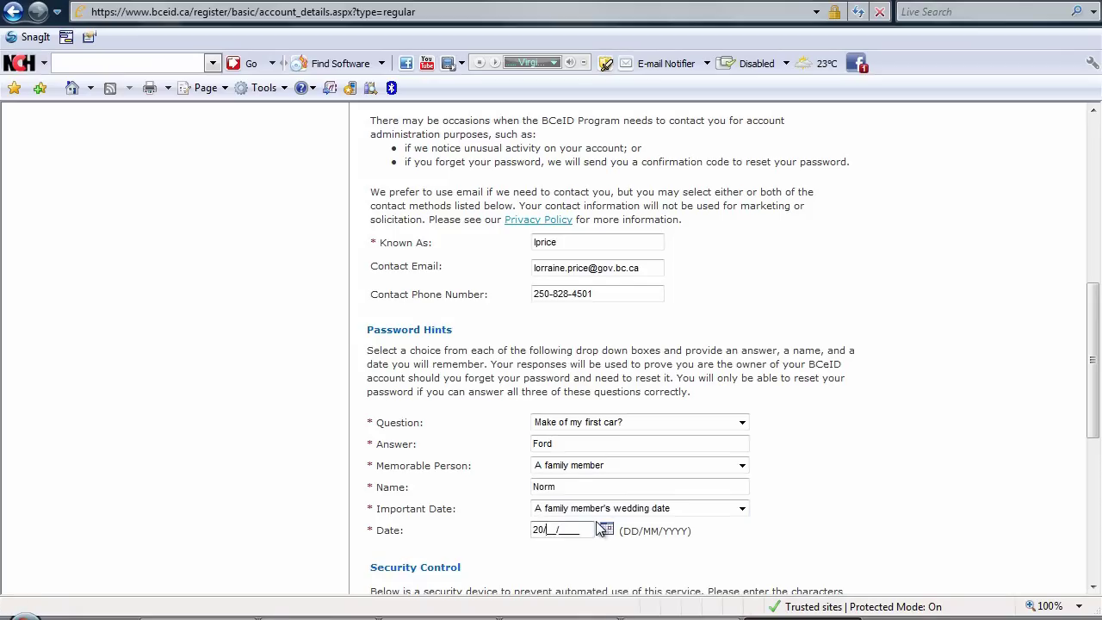
pyautogui.write('78')
# Enter the characters from the security image into Text in Image.
pyautogui.scroll(-3, 861, 462)
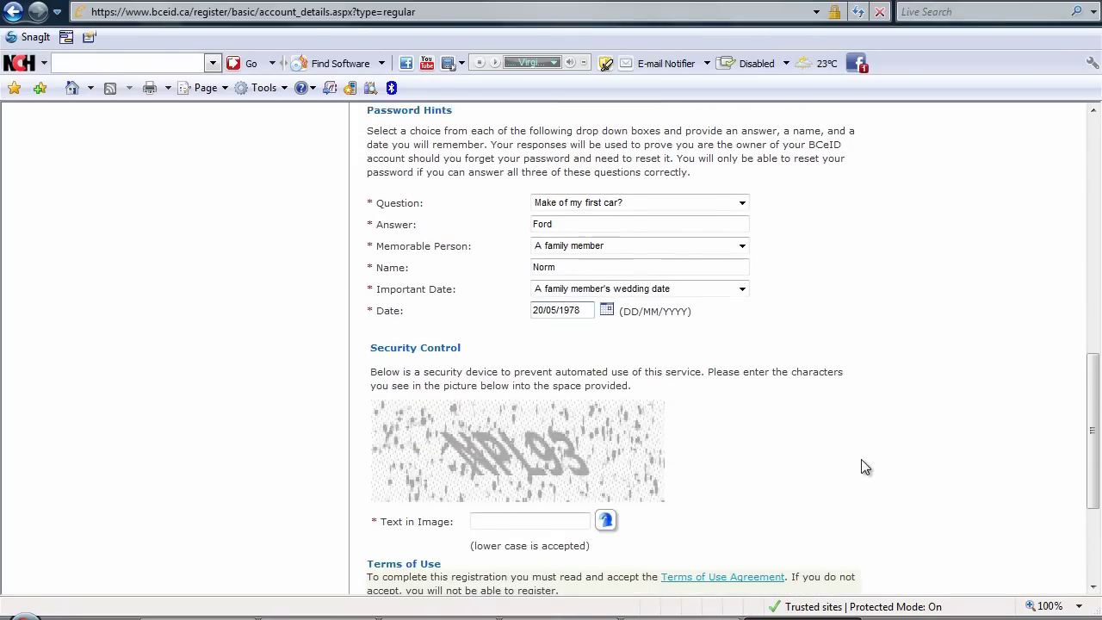
pyautogui.scroll(-1, 865, 467)
pyautogui.click(502, 448)
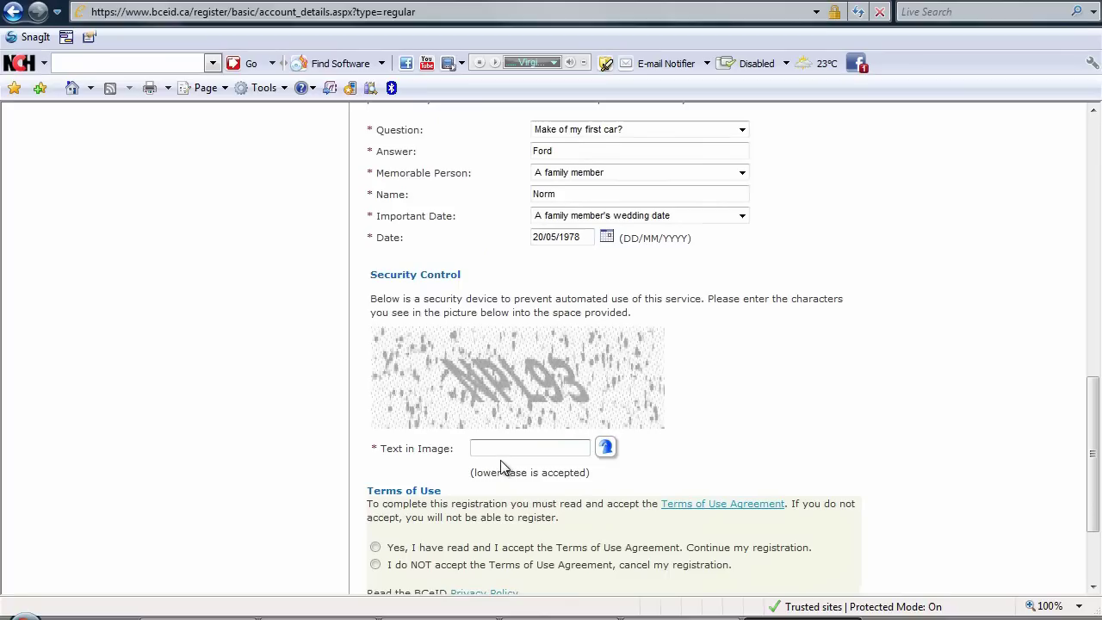
pyautogui.write('MP193')
# Accept the Terms of Use Agreement with 'Yes, I have read and I accept'.
pyautogui.scroll(-1, 789, 442)
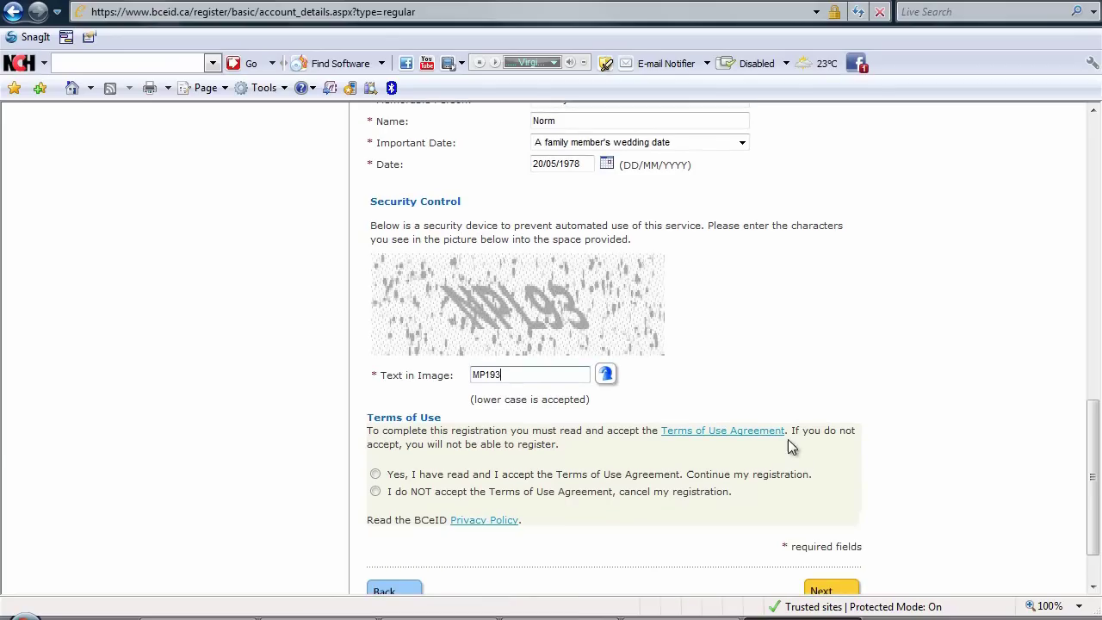
pyautogui.click(376, 476)
pyautogui.scroll(-1, 849, 507)
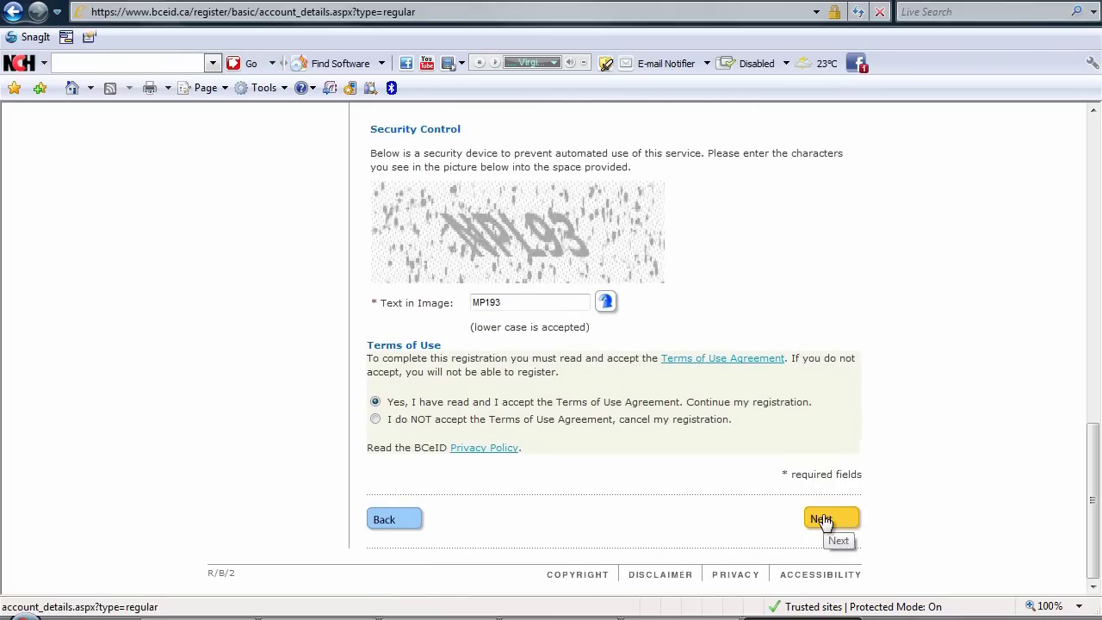
# Submit the form, then fix the unavailable user ID by appending 'f'.
pyautogui.click(820, 519)
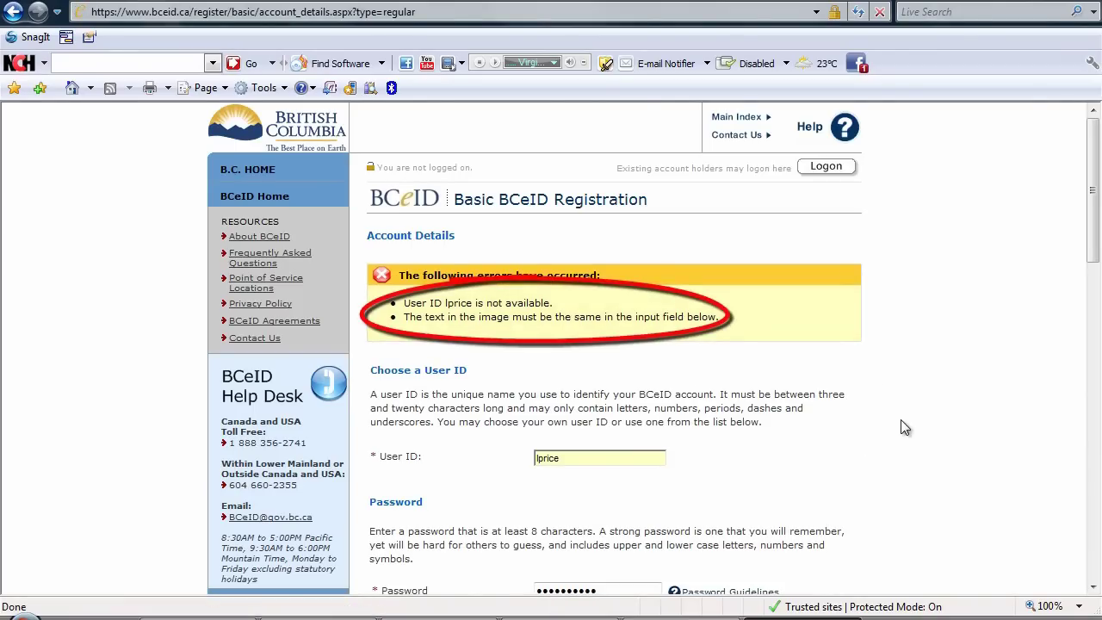
pyautogui.scroll(-1, 904, 428)
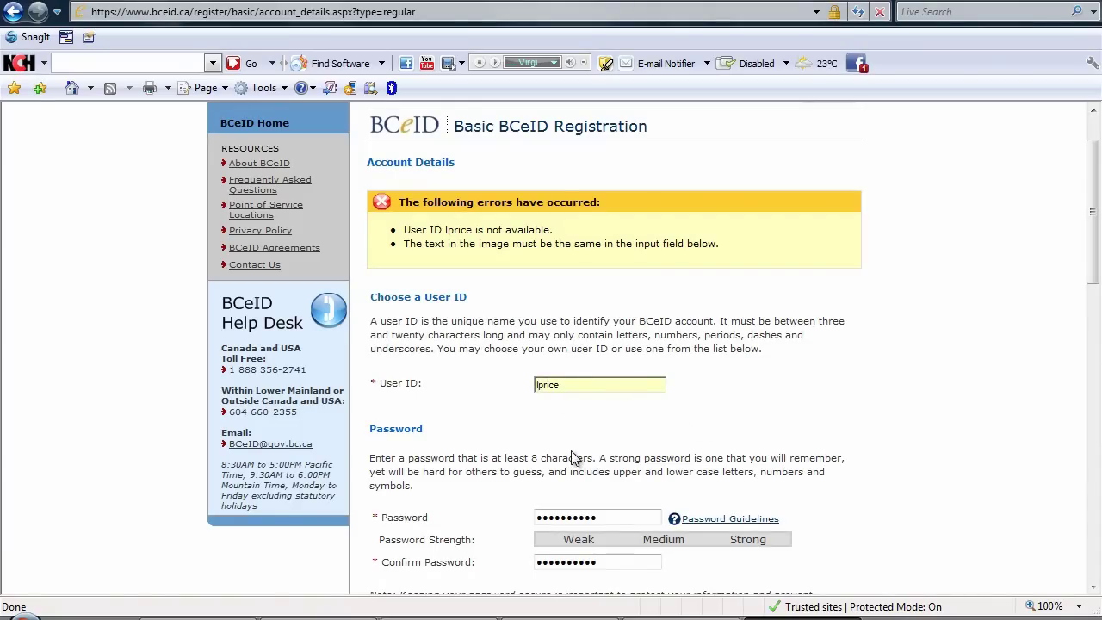
pyautogui.write('f')
pyautogui.scroll(-8, 867, 408)
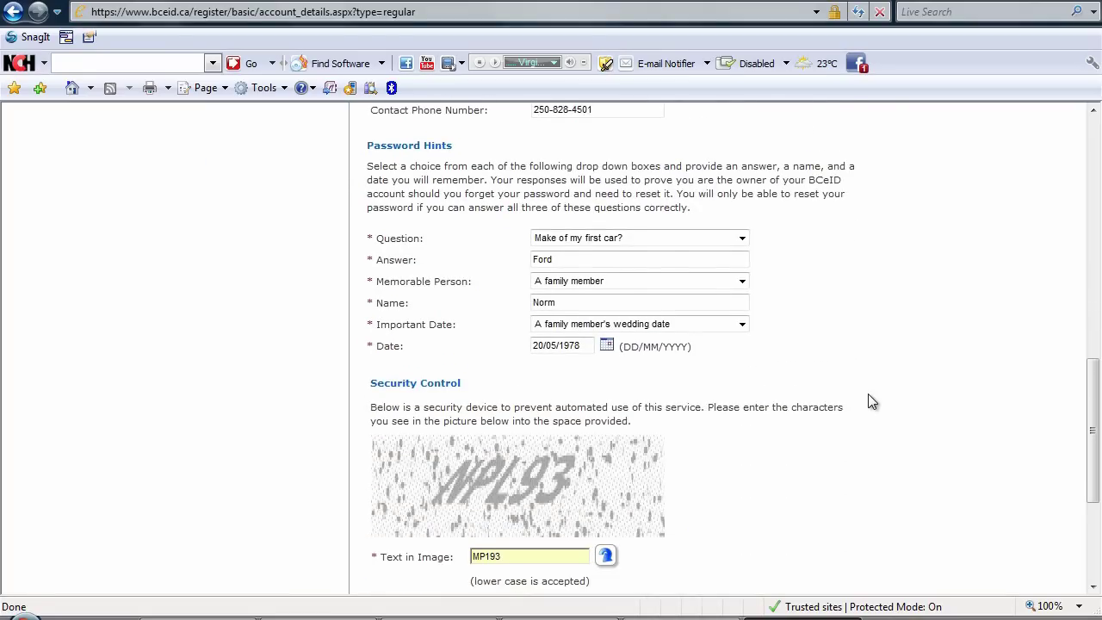
pyautogui.scroll(-2, 868, 401)
# Replace the wrong security image text with the correct characters and resubmit the registration.
pyautogui.click(513, 410)
pyautogui.write('MP193')
pyautogui.doubleClick(513, 410)
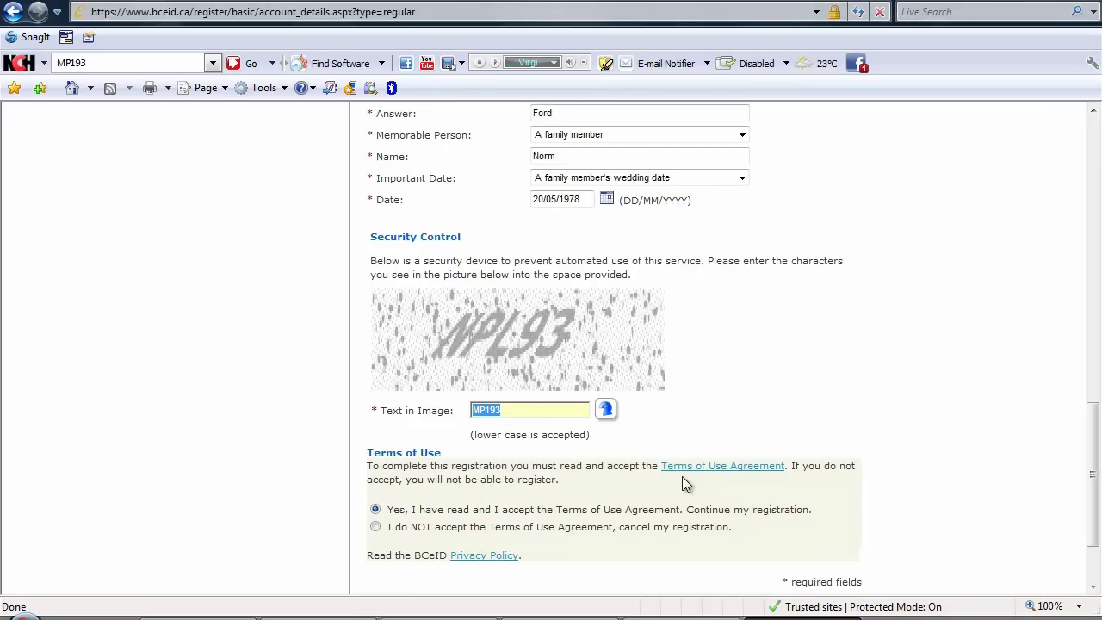
pyautogui.write('NPL93')
pyautogui.scroll(-3, 902, 514)
pyautogui.click(820, 518)
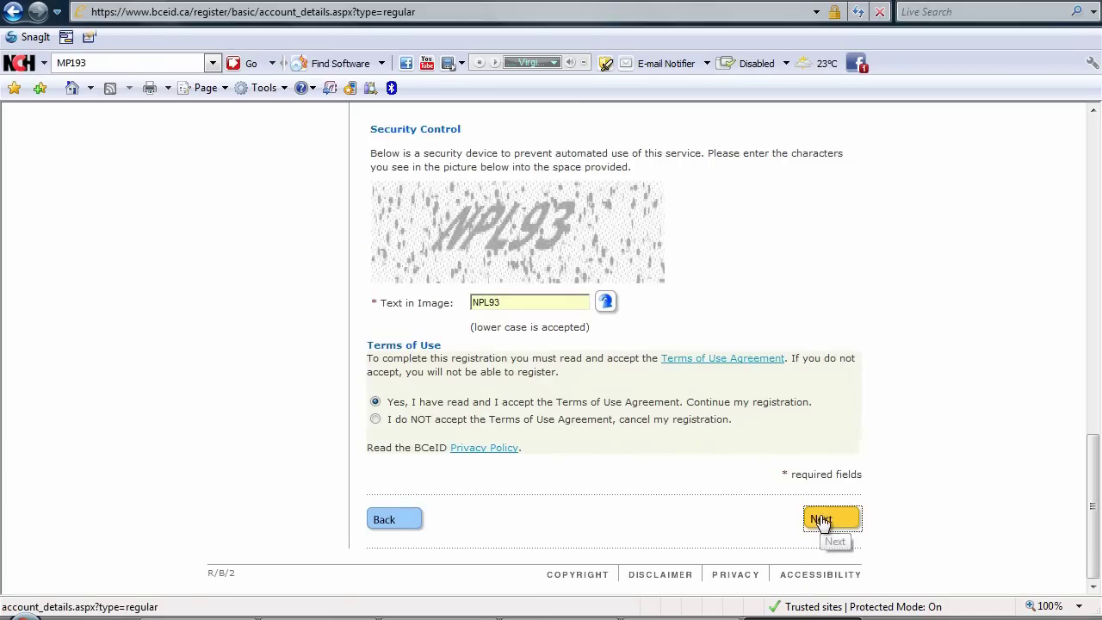